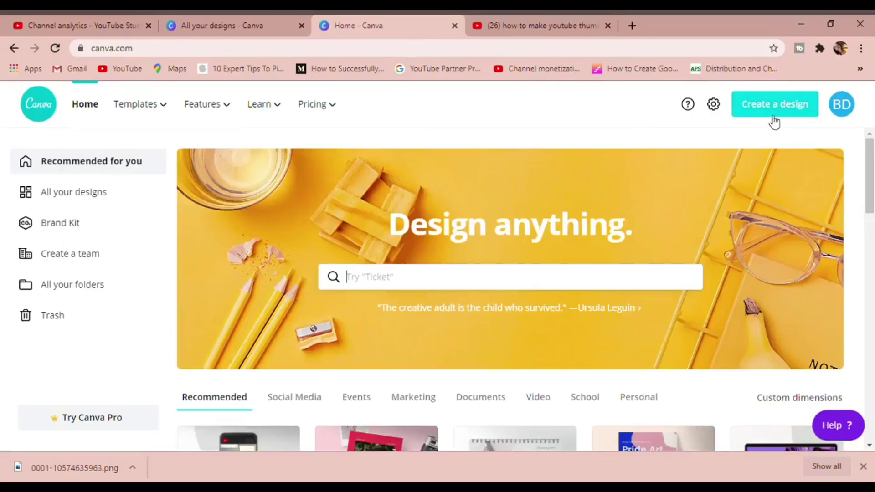
- Start a blank YouTube Thumbnail design from the Suggested list in Create a design
{"action": "left_click", "coordinate": [774, 117]}
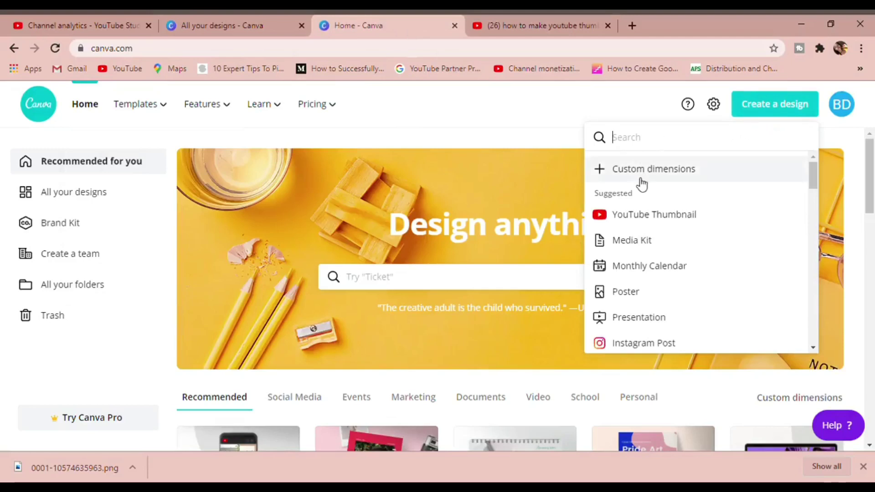
{"action": "left_click", "coordinate": [660, 218]}
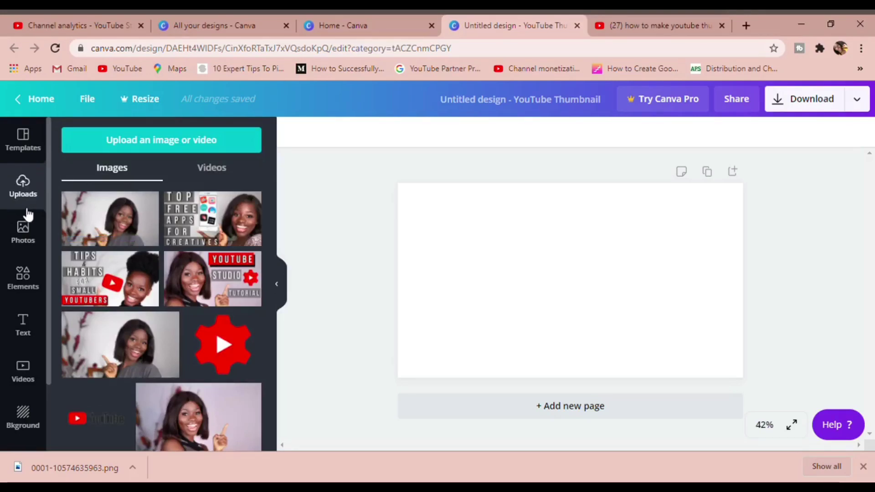
- Place the first uploaded smiling-woman photo and stretch it past every page edge
{"action": "left_click", "coordinate": [78, 236]}
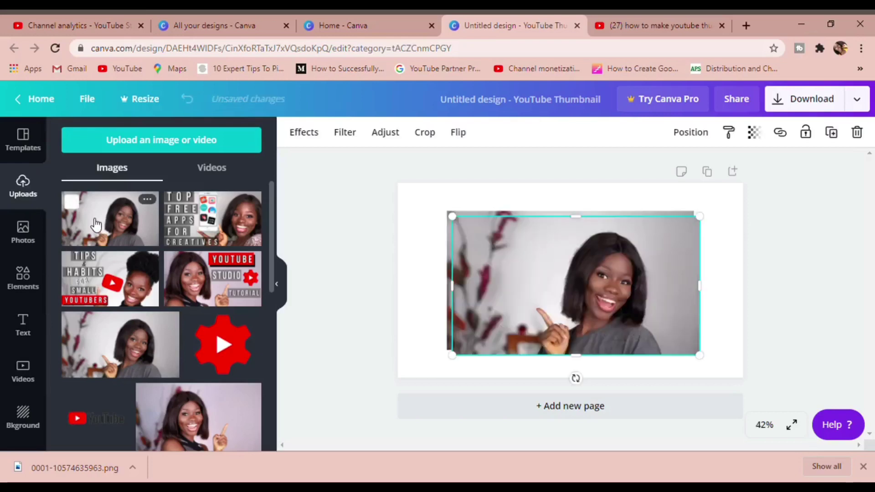
{"action": "left_click", "coordinate": [271, 292]}
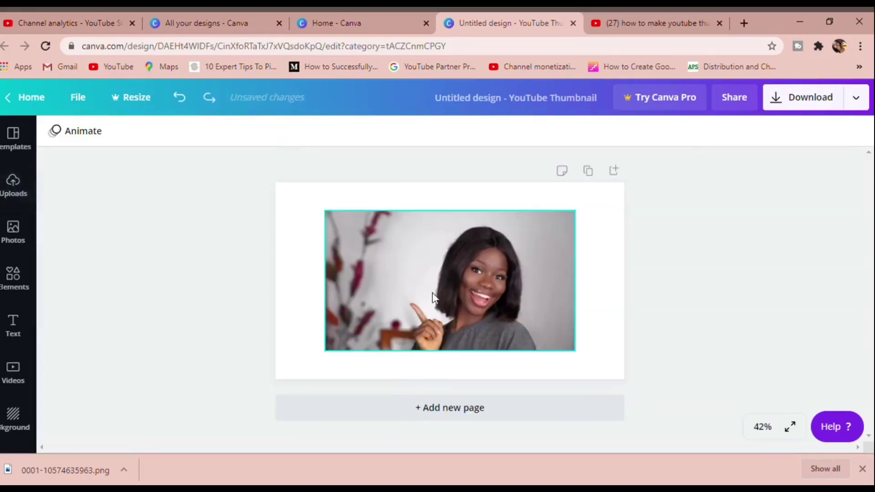
{"action": "left_click", "coordinate": [333, 352]}
{"action": "left_click_drag", "start_coordinate": [333, 359], "coordinate": [277, 380]}
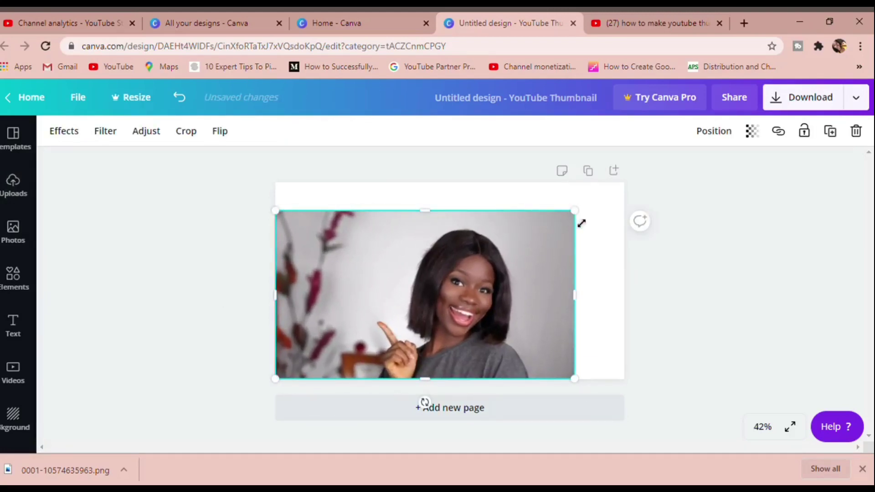
{"action": "left_click_drag", "start_coordinate": [592, 211], "coordinate": [625, 182]}
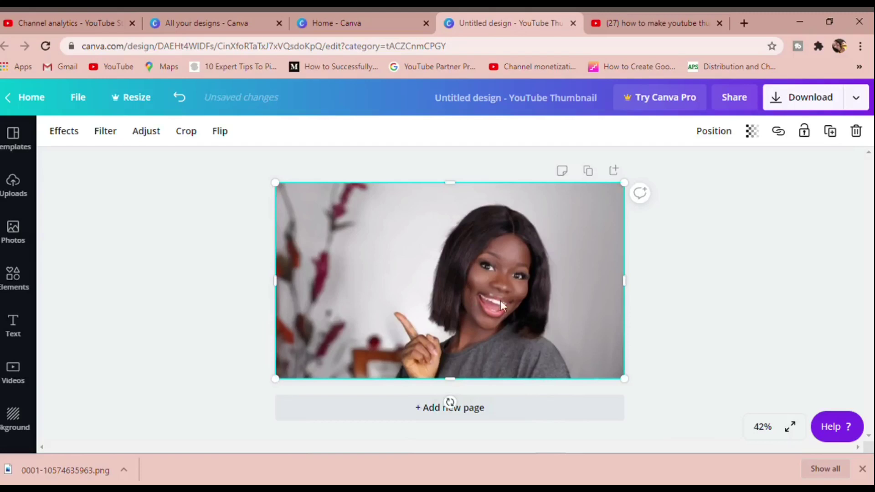
{"action": "left_click_drag", "start_coordinate": [501, 305], "coordinate": [588, 305]}
{"action": "left_click_drag", "start_coordinate": [361, 282], "coordinate": [282, 306]}
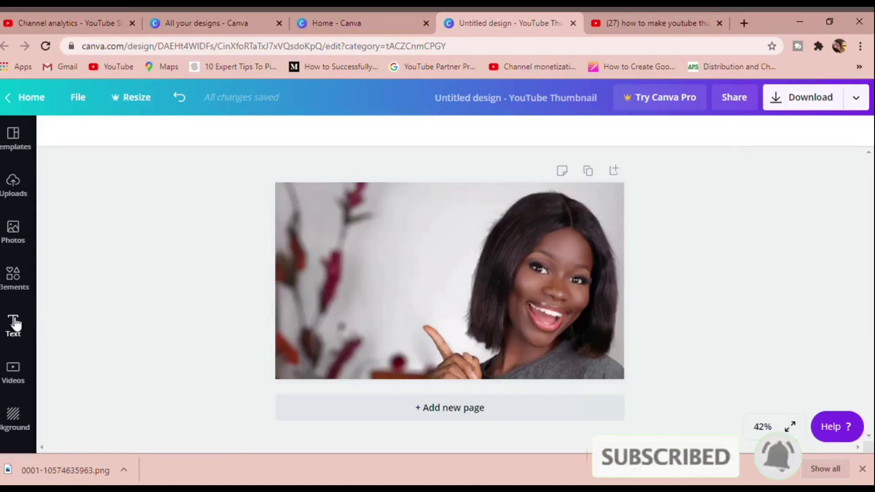
- Add a 'HOW TO MAKE' heading set in Bebas Neue Cyrillic
{"action": "left_click", "coordinate": [13, 323]}
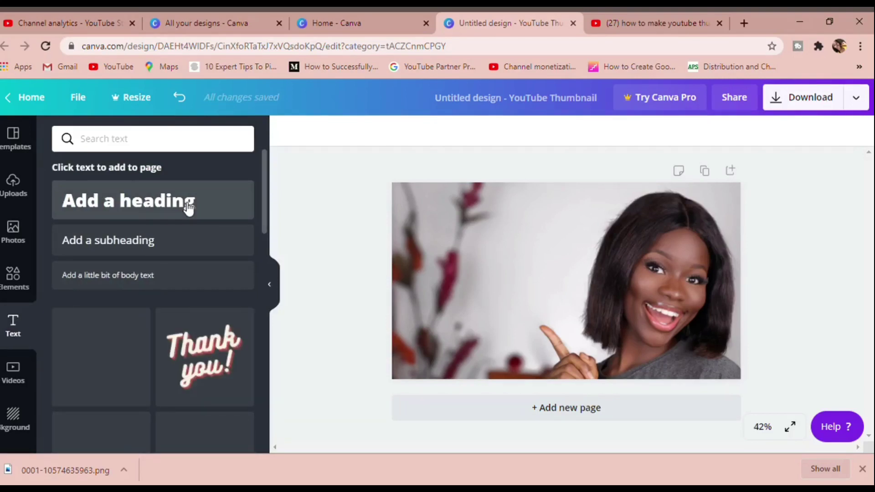
{"action": "left_click", "coordinate": [189, 208]}
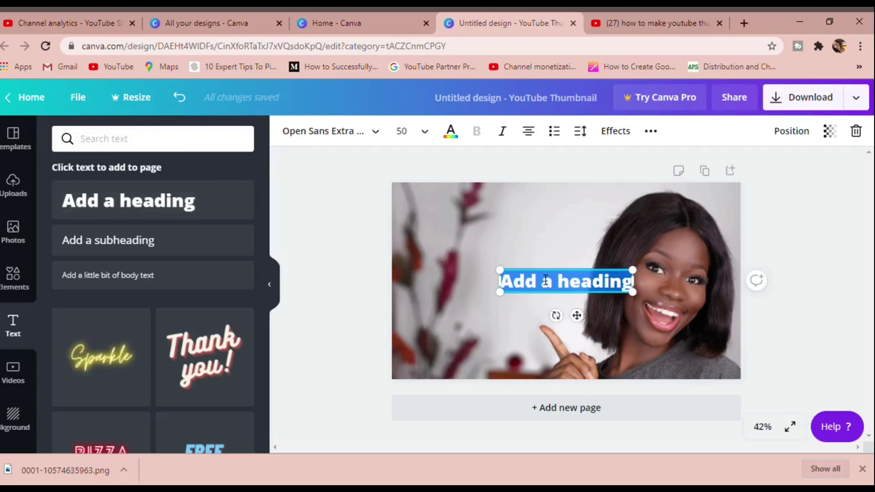
{"action": "type", "text": "HOW TO MAKE"}
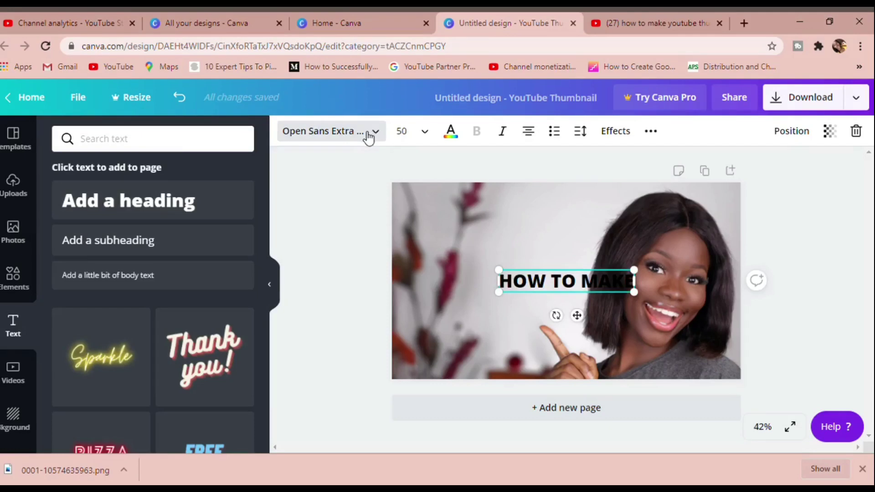
{"action": "left_click", "coordinate": [368, 137]}
{"action": "left_click", "coordinate": [176, 227]}
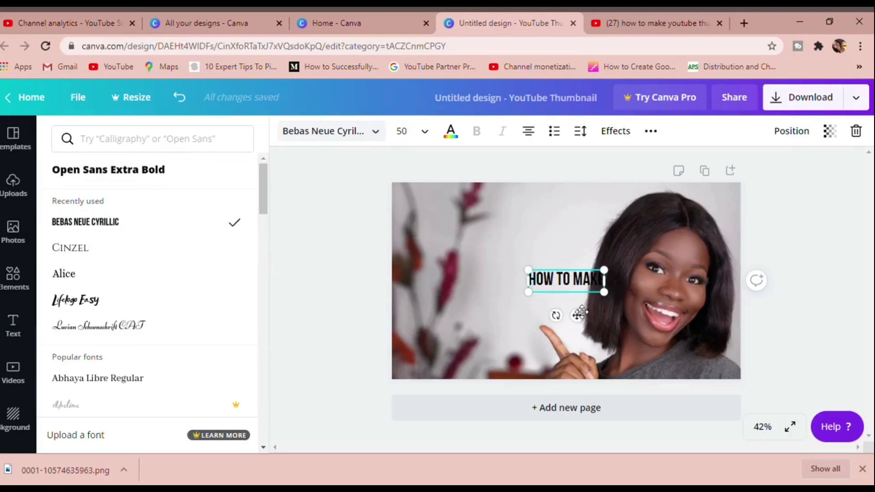
- Move HOW TO MAKE to the top-left, enlarge it, and widen its letter spacing
{"action": "left_click_drag", "start_coordinate": [578, 314], "coordinate": [484, 246]}
{"action": "left_click_drag", "start_coordinate": [502, 212], "coordinate": [569, 251]}
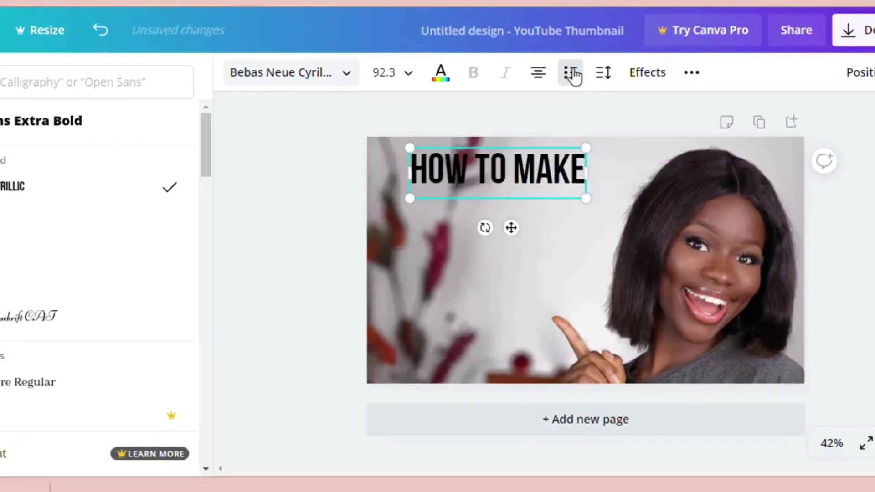
{"action": "left_click", "coordinate": [606, 80]}
{"action": "left_click_drag", "start_coordinate": [706, 121], "coordinate": [737, 119]}
- Fit HOW TO MAKE on one line, then add a 'THUMBNAIL' heading in Bebas Neue Cyrillic
{"action": "left_click", "coordinate": [336, 231]}
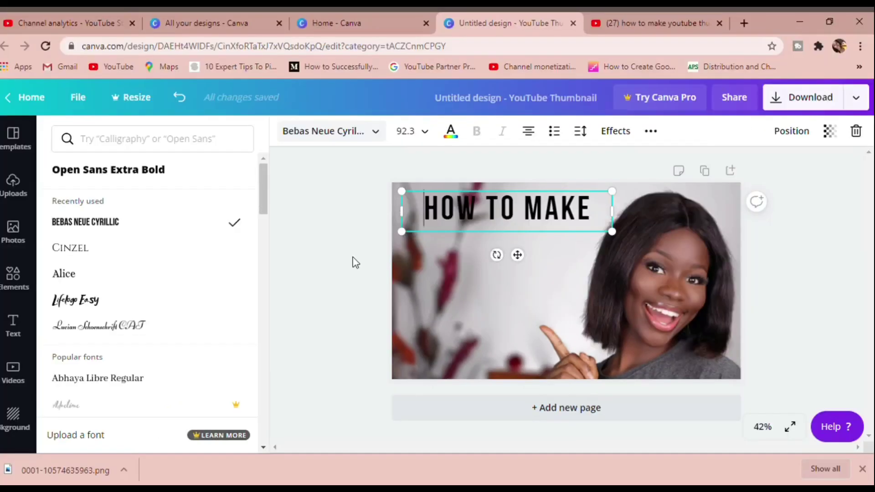
{"action": "key", "text": "Escape"}
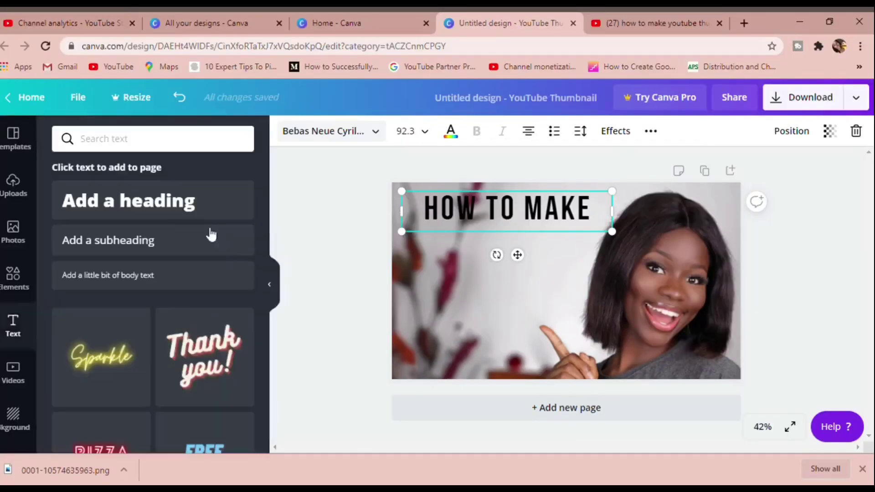
{"action": "key", "text": "t"}
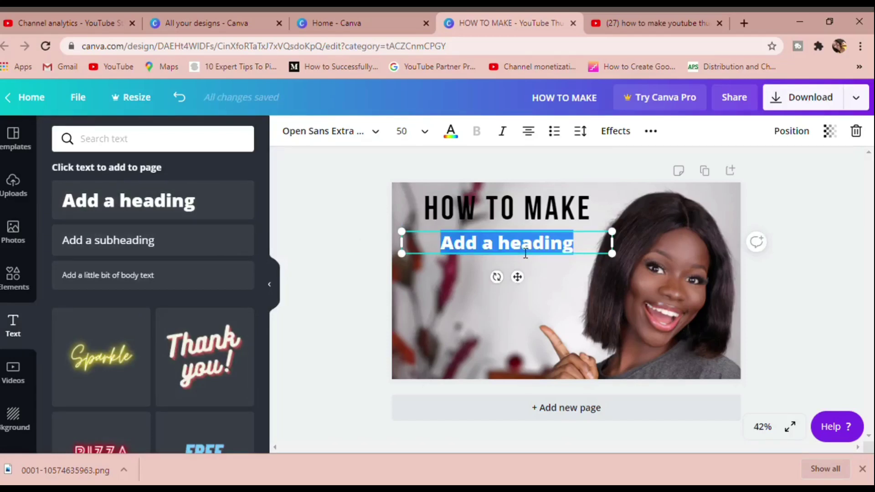
{"action": "type", "text": "THUMBNAI"}
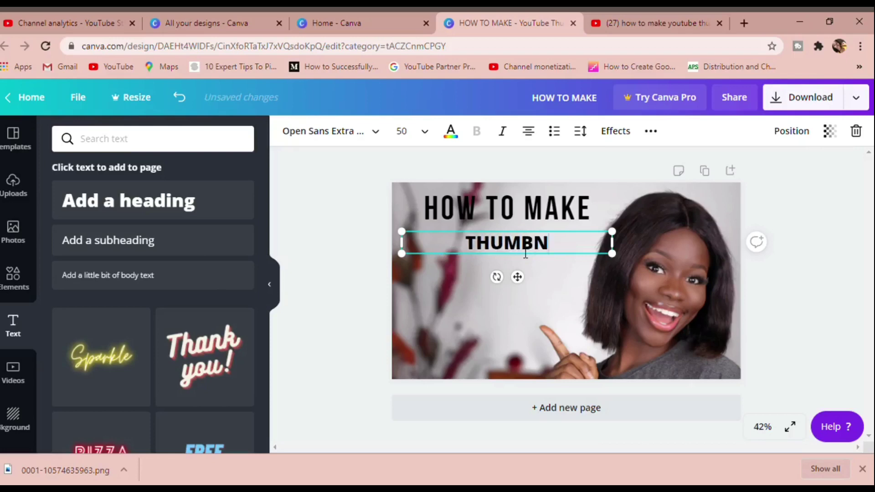
{"action": "type", "text": "L"}
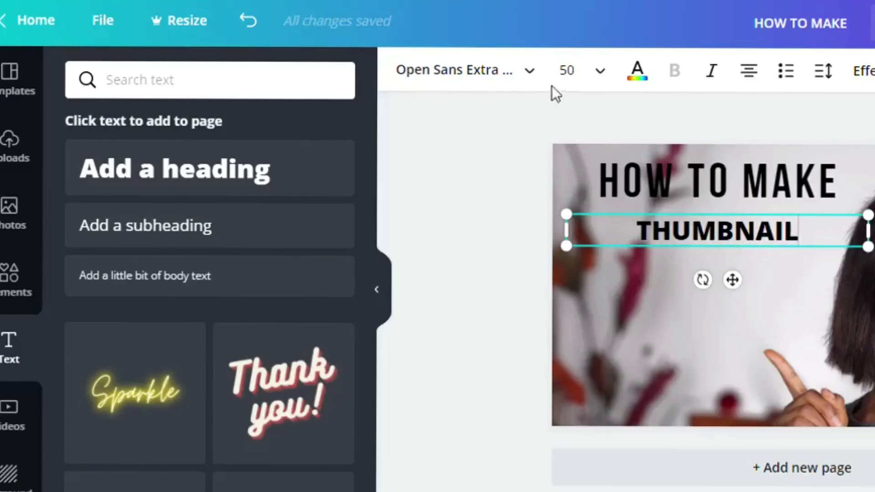
{"action": "left_click", "coordinate": [453, 72]}
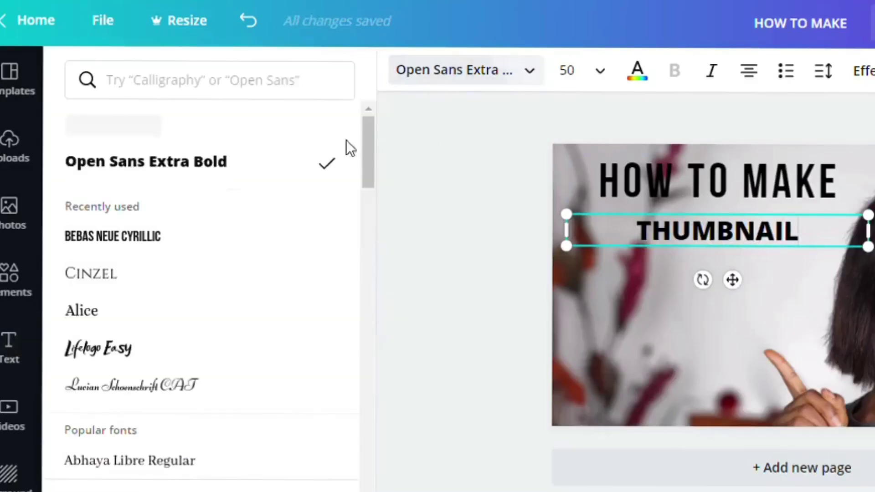
{"action": "left_click", "coordinate": [187, 251]}
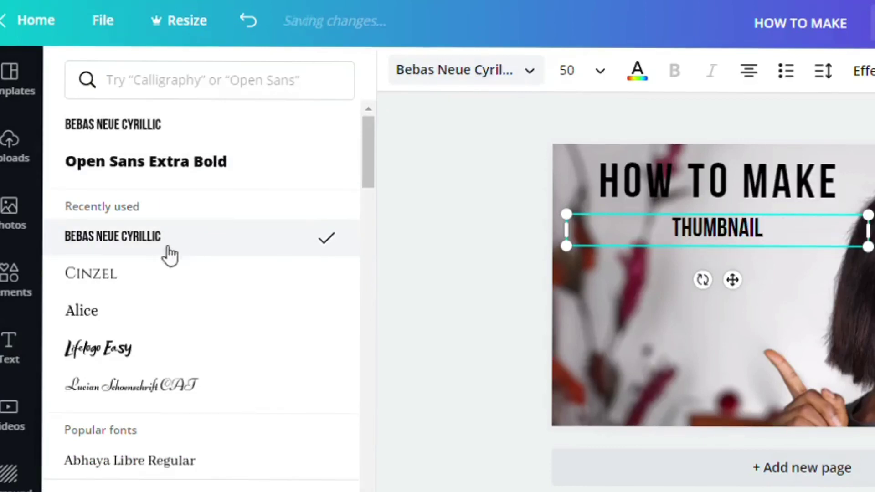
- Preview Lucian Schoenschrift CAT, Lifelogo Easy, Alice and Cinzel fonts on THUMBNAIL
{"action": "scroll", "coordinate": [191, 371], "scroll_direction": "down", "scroll_amount": 2}
{"action": "scroll", "coordinate": [192, 369], "scroll_direction": "down", "scroll_amount": 10}
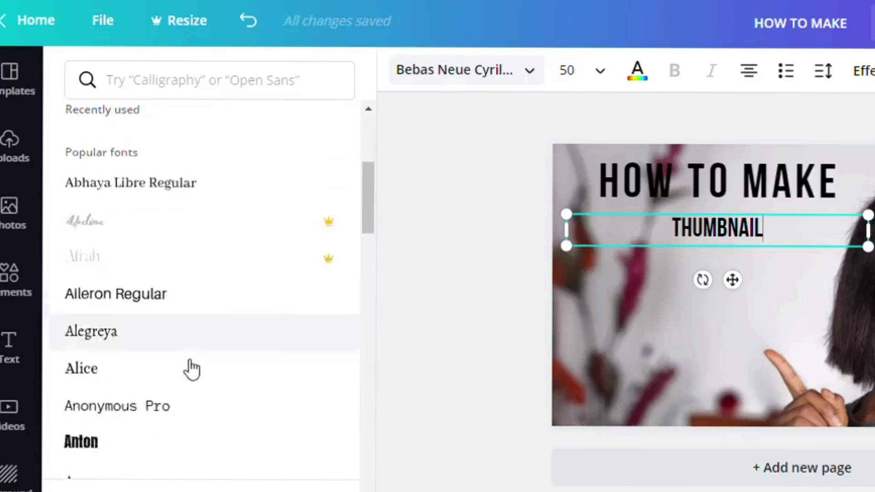
{"action": "scroll", "coordinate": [193, 364], "scroll_direction": "down", "scroll_amount": 2}
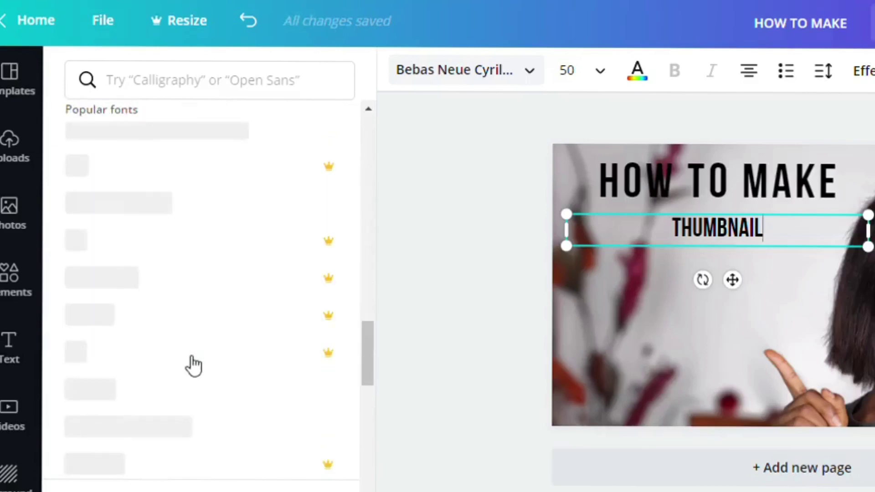
{"action": "scroll", "coordinate": [194, 365], "scroll_direction": "up", "scroll_amount": 6}
{"action": "scroll", "coordinate": [194, 364], "scroll_direction": "up", "scroll_amount": 8}
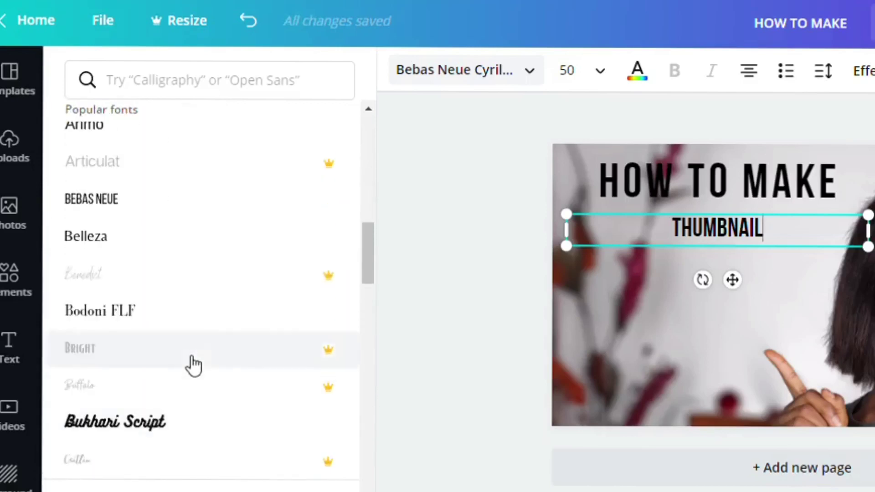
{"action": "scroll", "coordinate": [193, 364], "scroll_direction": "up", "scroll_amount": 3}
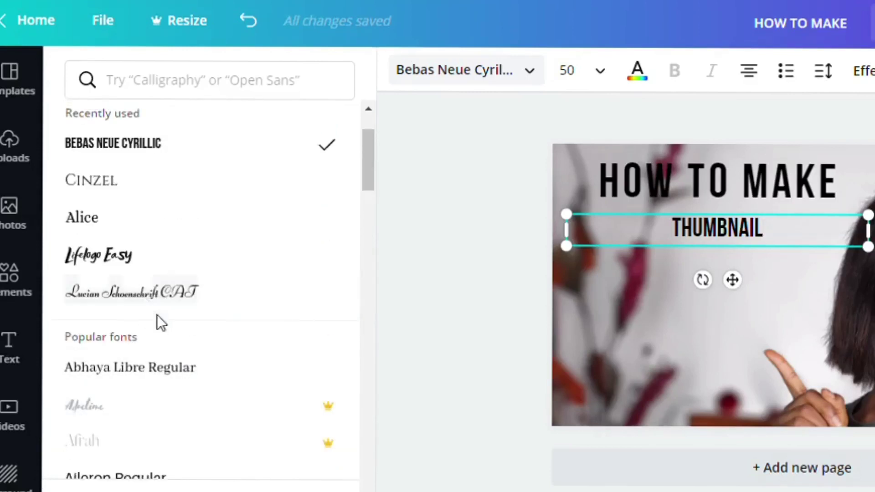
{"action": "left_click", "coordinate": [172, 305]}
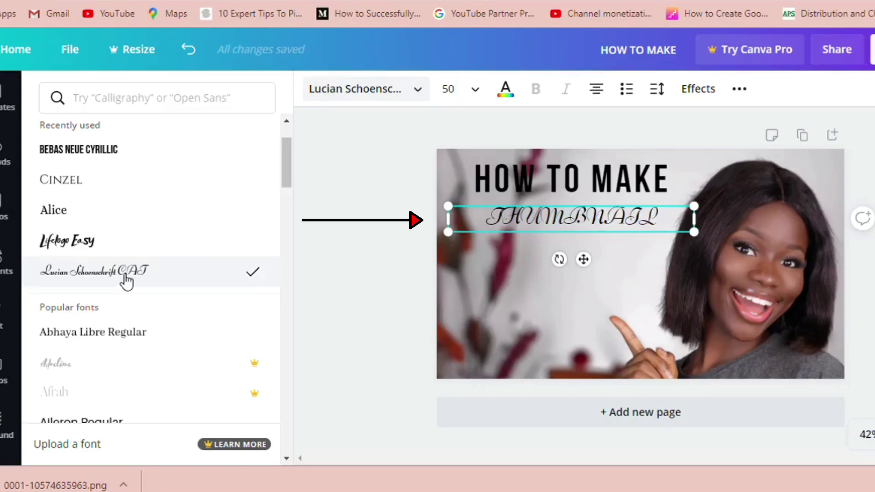
{"action": "left_click", "coordinate": [133, 248]}
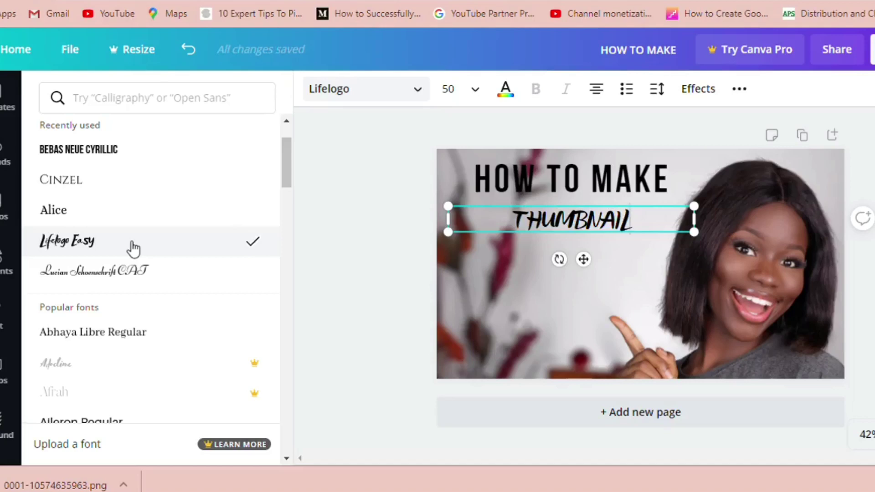
{"action": "left_click", "coordinate": [141, 215]}
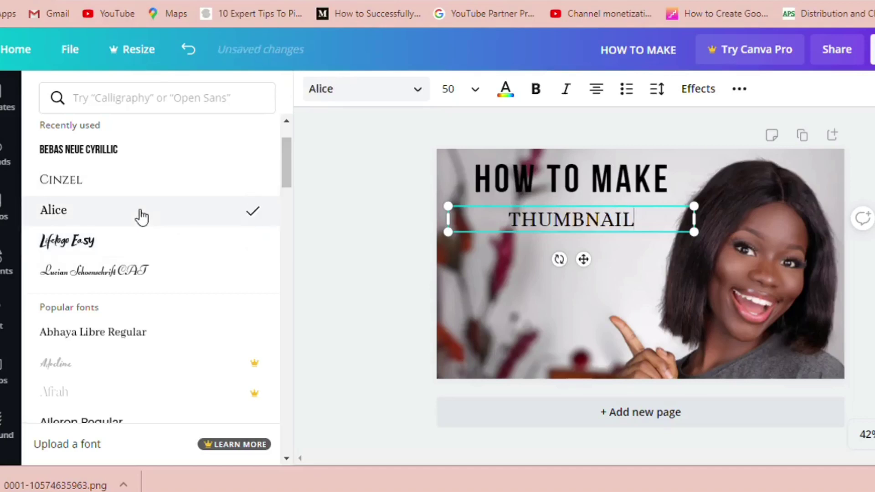
{"action": "left_click", "coordinate": [148, 200]}
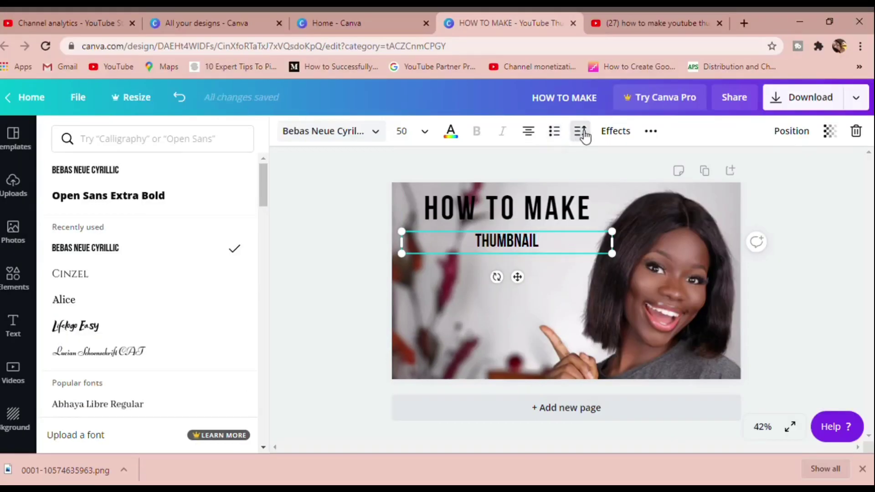
{"action": "left_click", "coordinate": [657, 89]}
- Widen THUMBNAIL's letter spacing, move it bottom-left, and set size 72, enlarged slightly
{"action": "left_click_drag", "start_coordinate": [668, 176], "coordinate": [685, 181]}
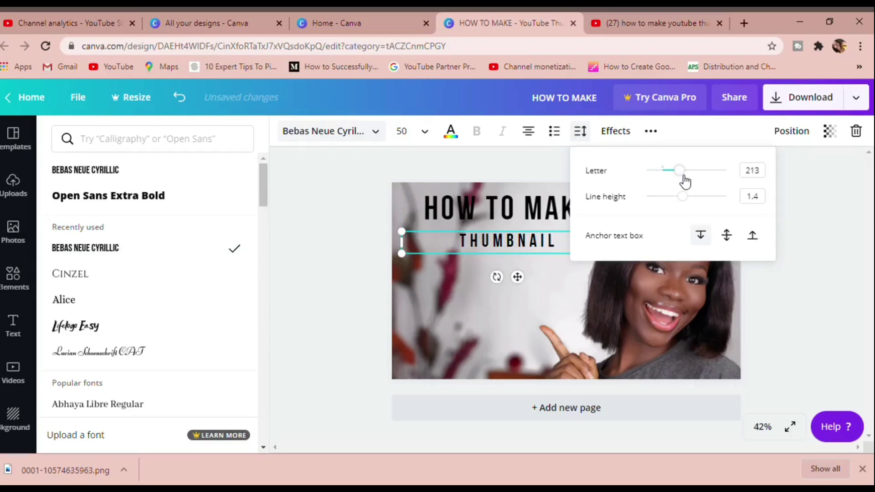
{"action": "left_click_drag", "start_coordinate": [517, 279], "coordinate": [490, 378]}
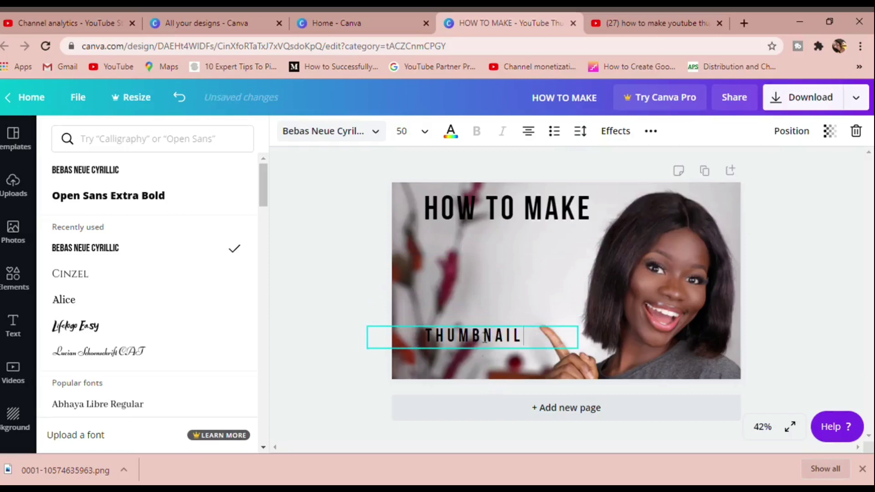
{"action": "left_click", "coordinate": [385, 137]}
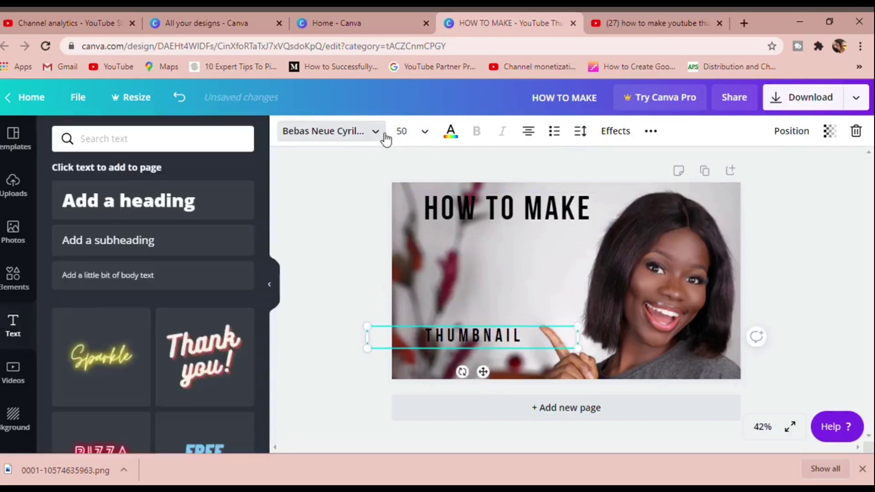
{"action": "left_click", "coordinate": [420, 139]}
{"action": "type", "text": "72"}
{"action": "key", "text": "Return"}
{"action": "left_click_drag", "start_coordinate": [585, 350], "coordinate": [612, 347]}
- Make both the HOW TO MAKE and THUMBNAIL text white
{"action": "left_click", "coordinate": [533, 278]}
{"action": "left_click", "coordinate": [454, 206]}
{"action": "left_click", "coordinate": [451, 132]}
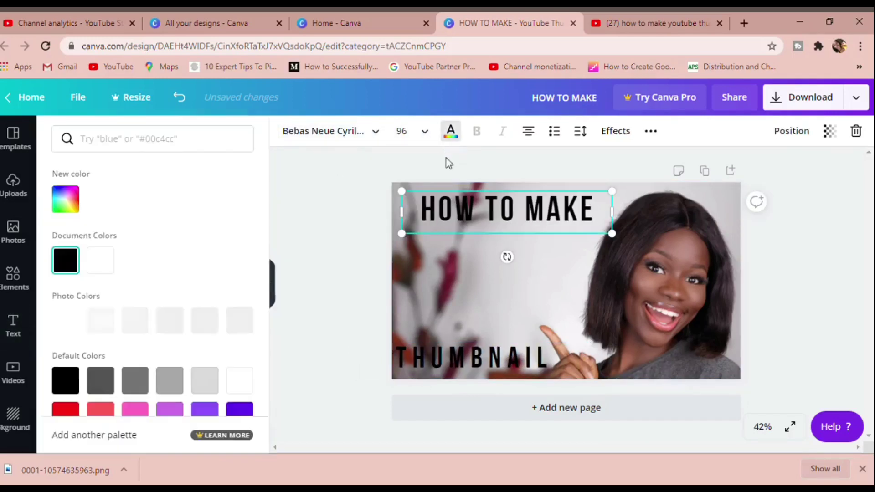
{"action": "left_click", "coordinate": [105, 264]}
{"action": "left_click", "coordinate": [466, 356]}
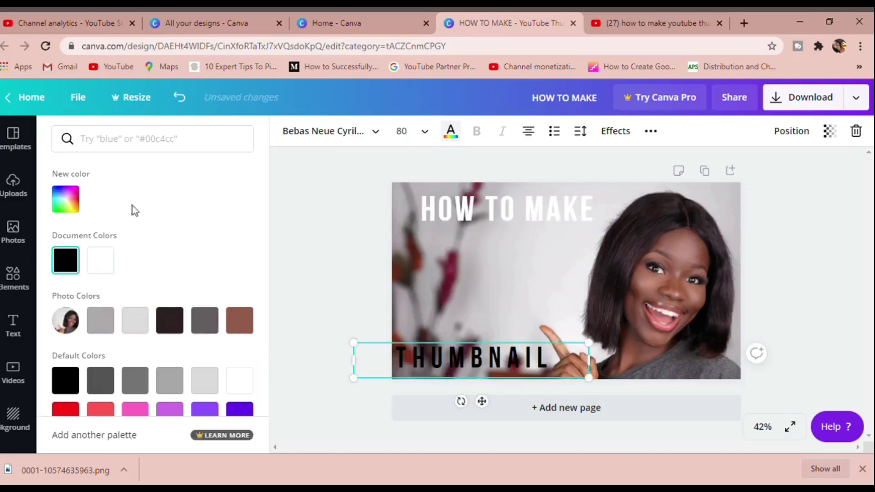
{"action": "left_click", "coordinate": [108, 268]}
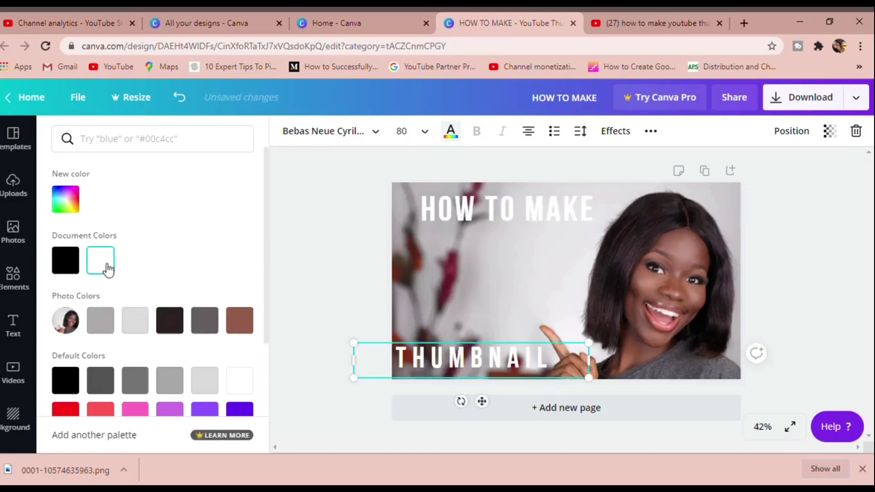
{"action": "left_click", "coordinate": [18, 273]}
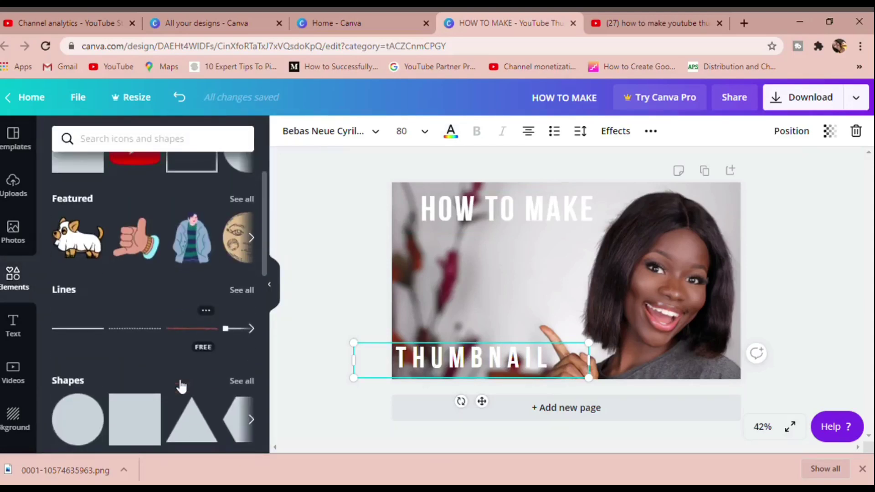
- Add a black rectangular bar over HOW TO MAKE and send it behind the heading
{"action": "scroll", "coordinate": [130, 428], "scroll_direction": "down", "scroll_amount": 2}
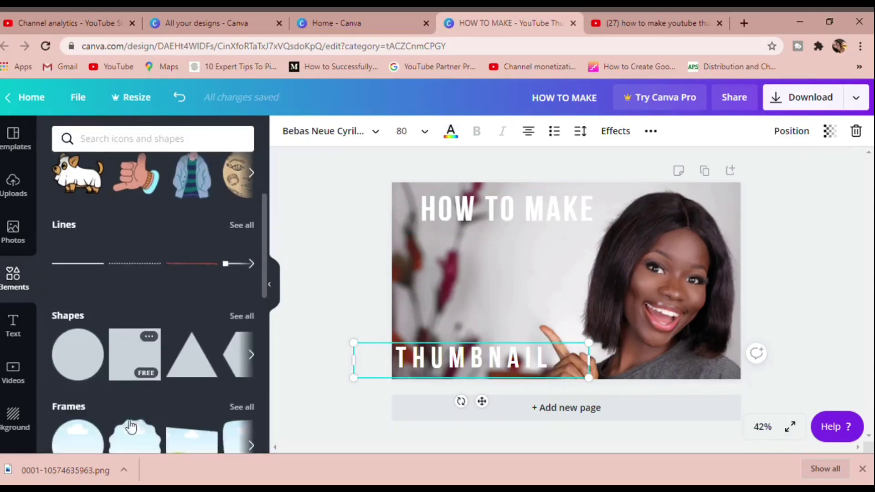
{"action": "left_click", "coordinate": [132, 363]}
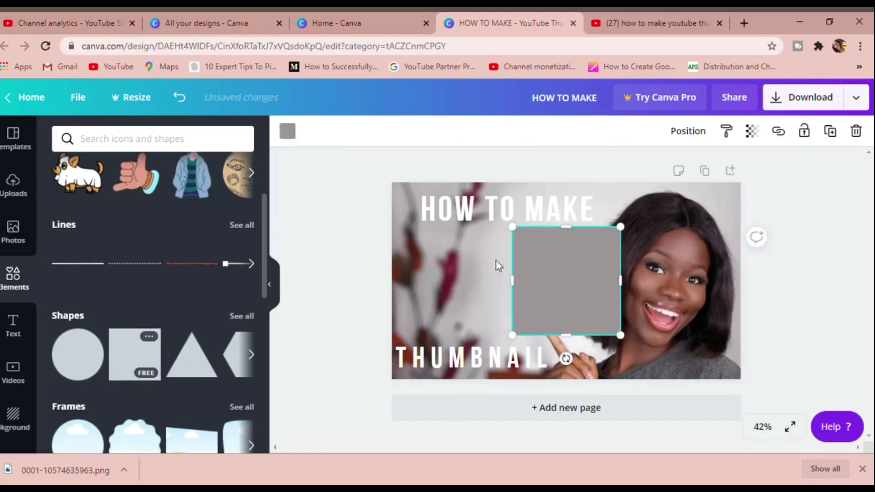
{"action": "left_click_drag", "start_coordinate": [577, 232], "coordinate": [558, 318]}
{"action": "left_click_drag", "start_coordinate": [491, 212], "coordinate": [604, 222]}
{"action": "left_click_drag", "start_coordinate": [402, 215], "coordinate": [421, 214]}
{"action": "left_click_drag", "start_coordinate": [388, 157], "coordinate": [388, 156]}
{"action": "left_click", "coordinate": [288, 131]}
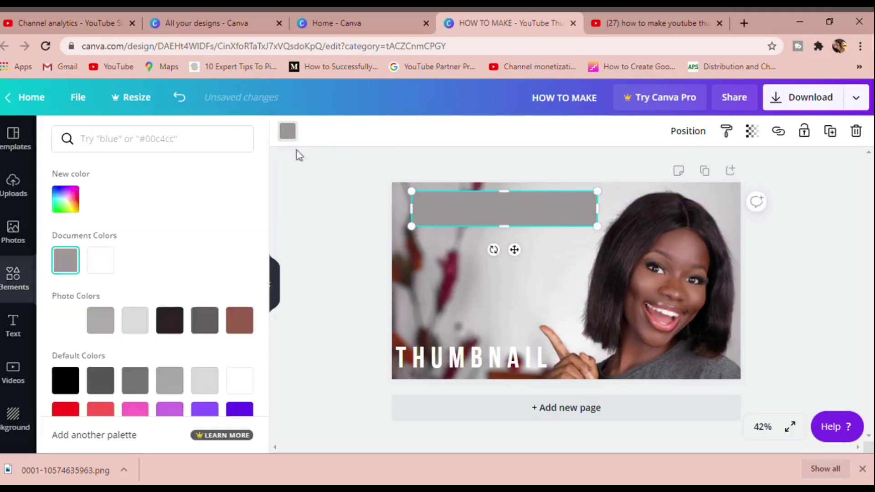
{"action": "left_click", "coordinate": [64, 379]}
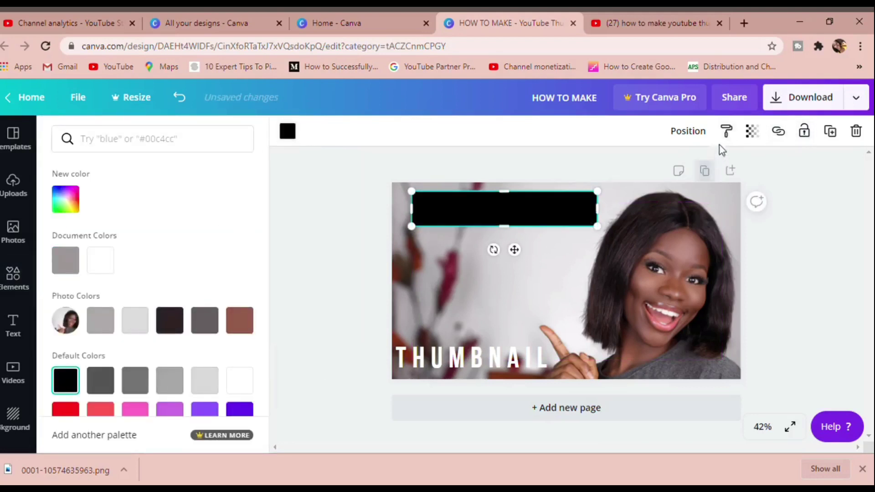
{"action": "left_click", "coordinate": [703, 139]}
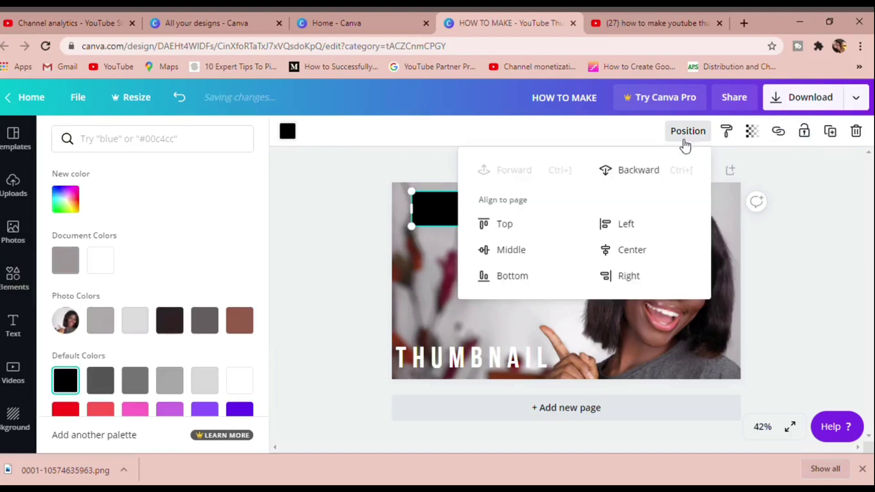
{"action": "left_click", "coordinate": [643, 172]}
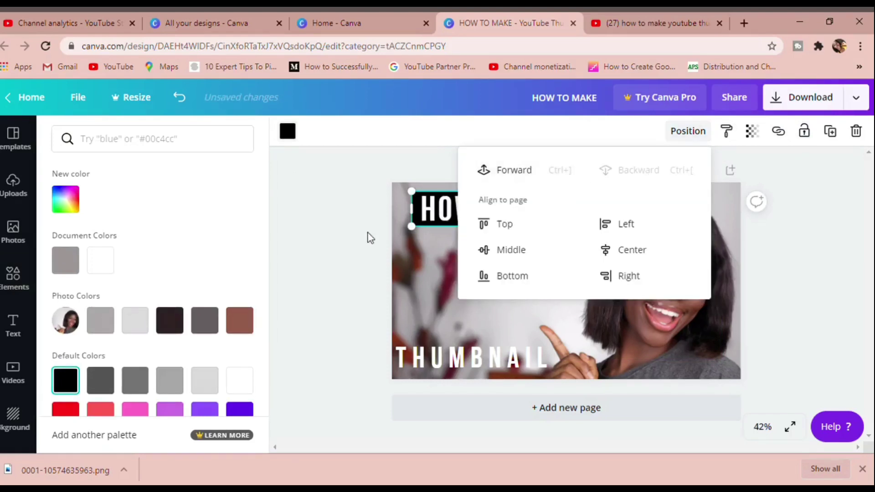
{"action": "key", "text": "Escape"}
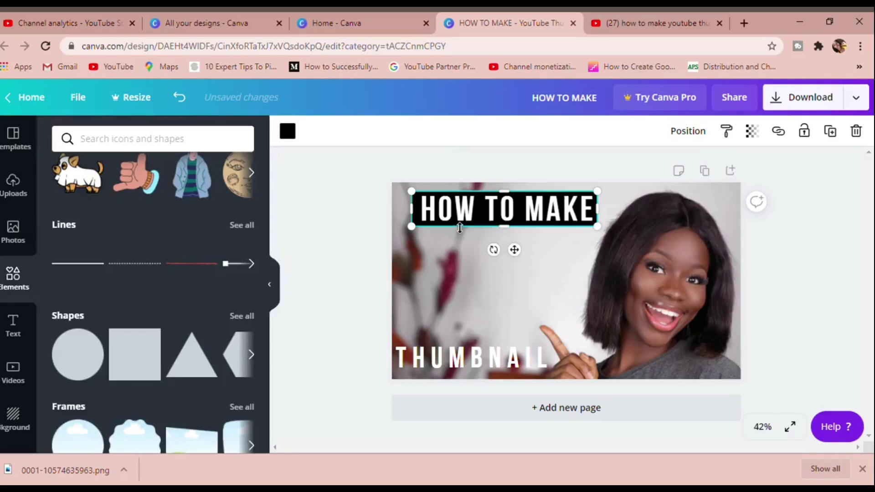
- Place a copy of the black bar behind THUMBNAIL and widen it to fit
{"action": "left_click_drag", "start_coordinate": [445, 227], "coordinate": [433, 367]}
{"action": "left_click", "coordinate": [688, 131]}
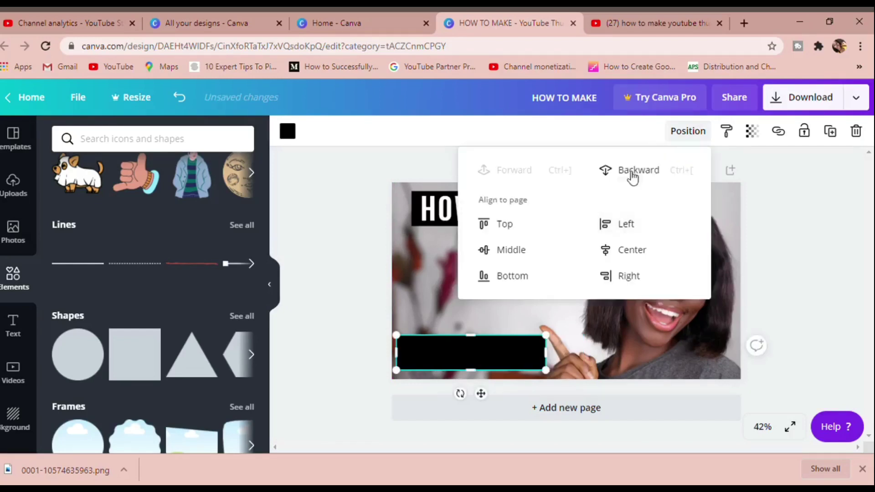
{"action": "left_click", "coordinate": [636, 170]}
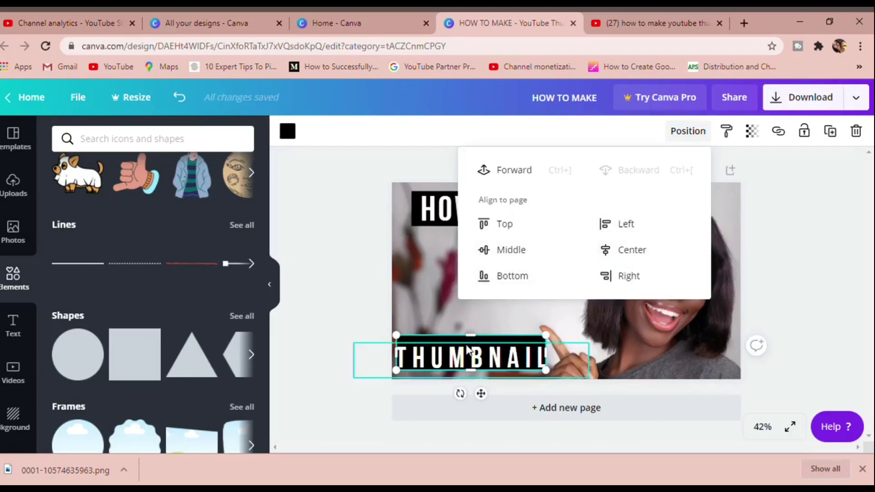
{"action": "mouse_move", "coordinate": [396, 353]}
{"action": "left_mouse_down"}
{"action": "mouse_move", "coordinate": [404, 364]}
{"action": "mouse_move", "coordinate": [387, 363]}
{"action": "left_mouse_up"}
- Search Elements for YOUTUBE and place the red play-button logo on the photo's left side
{"action": "left_click", "coordinate": [149, 150]}
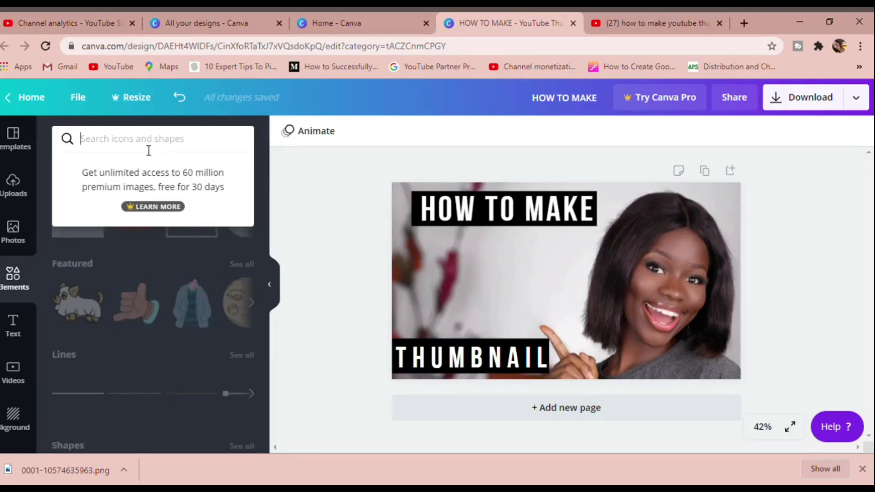
{"action": "type", "text": "YOUTUBE"}
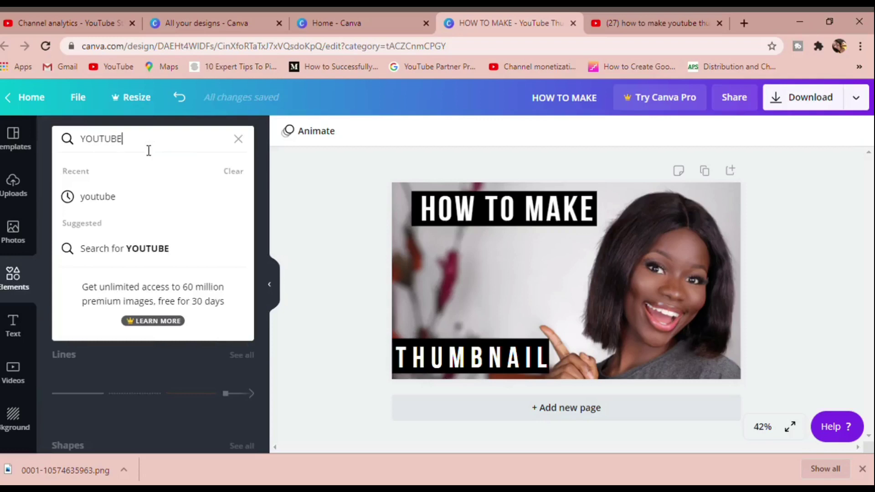
{"action": "key", "text": "Return"}
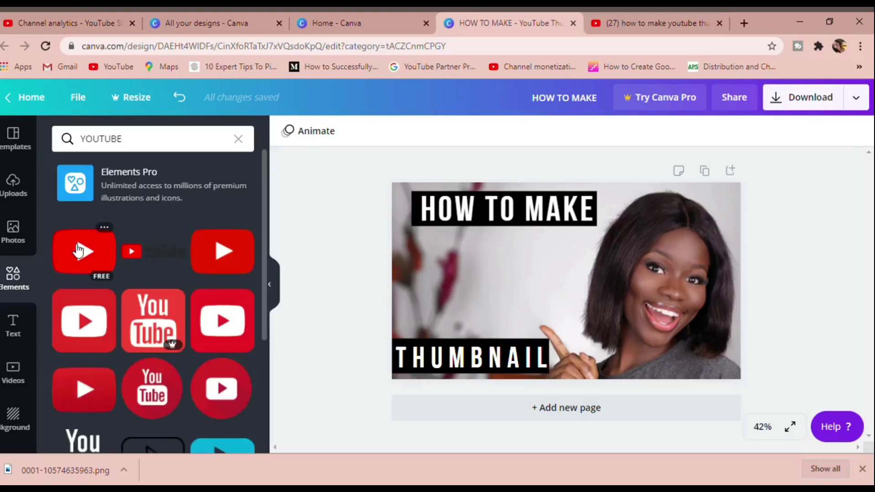
{"action": "left_click", "coordinate": [78, 250]}
{"action": "left_click_drag", "start_coordinate": [559, 288], "coordinate": [472, 295]}
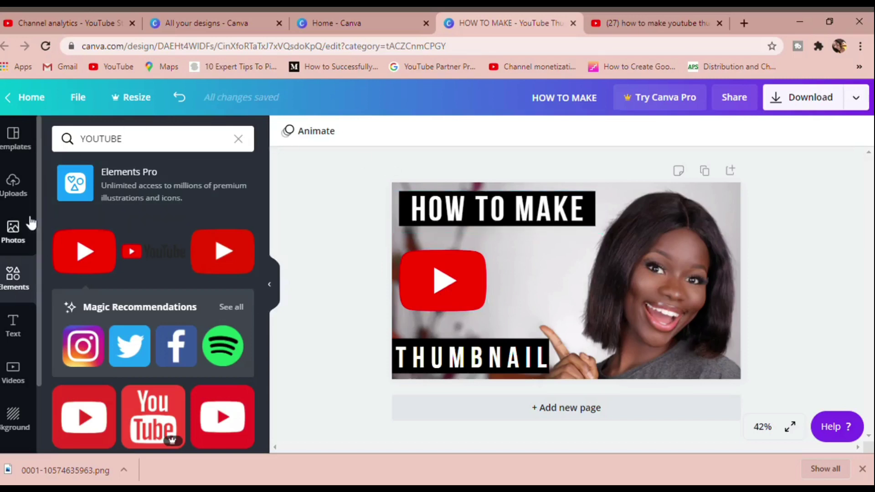
{"action": "left_click", "coordinate": [18, 225]}
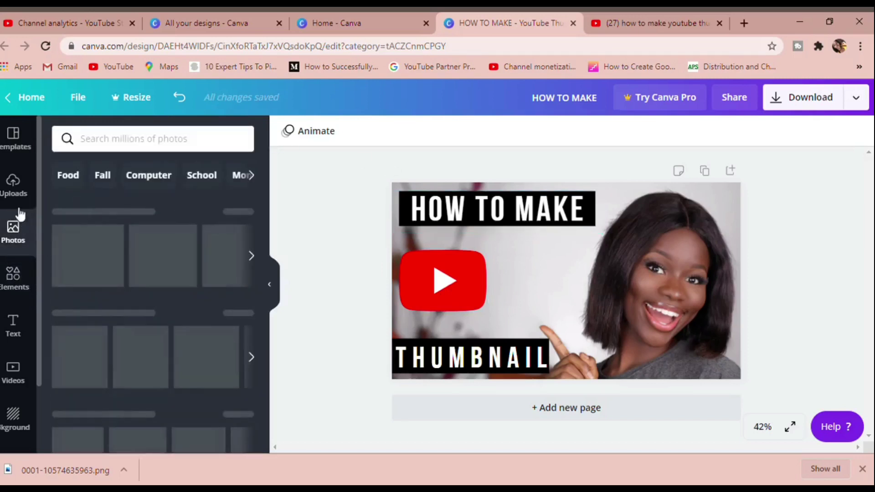
- Add the YouTube Studio thumbnail from Uploads, shrink, tilt it beside the logo, and fade to 55
{"action": "left_click", "coordinate": [18, 193]}
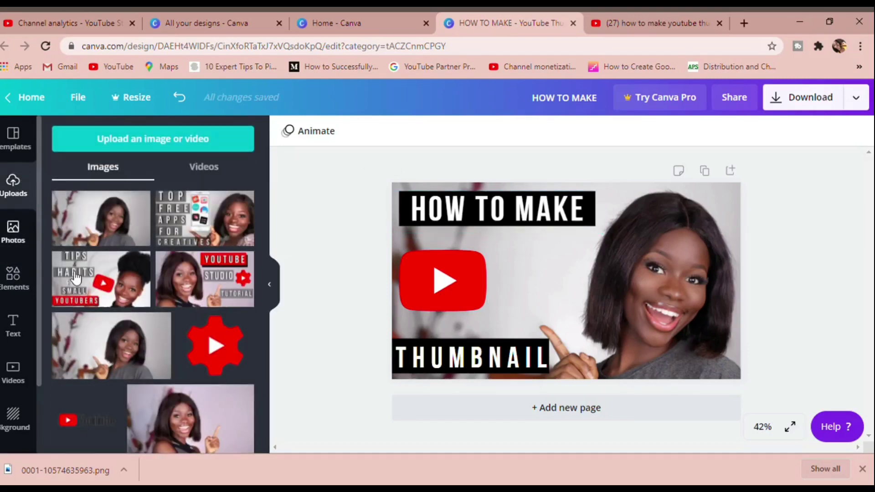
{"action": "left_click", "coordinate": [173, 288]}
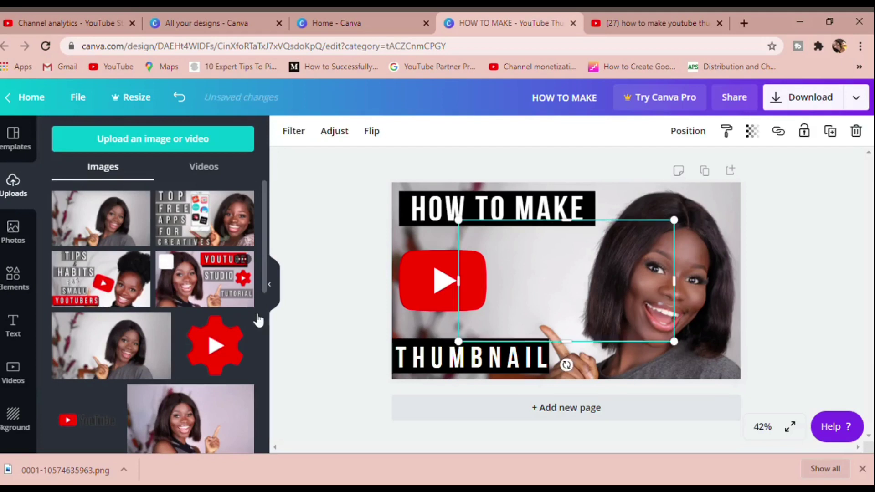
{"action": "left_click_drag", "start_coordinate": [682, 347], "coordinate": [548, 264]}
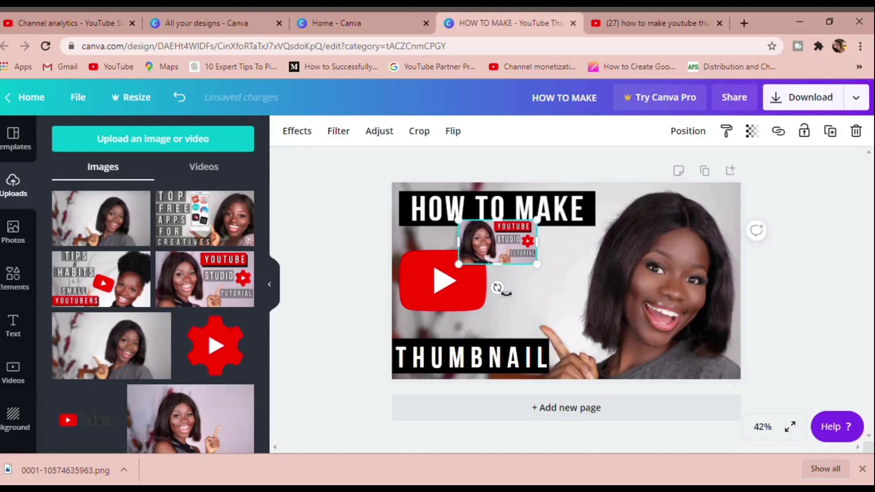
{"action": "left_click_drag", "start_coordinate": [498, 286], "coordinate": [496, 319]}
{"action": "left_click_drag", "start_coordinate": [524, 262], "coordinate": [563, 293]}
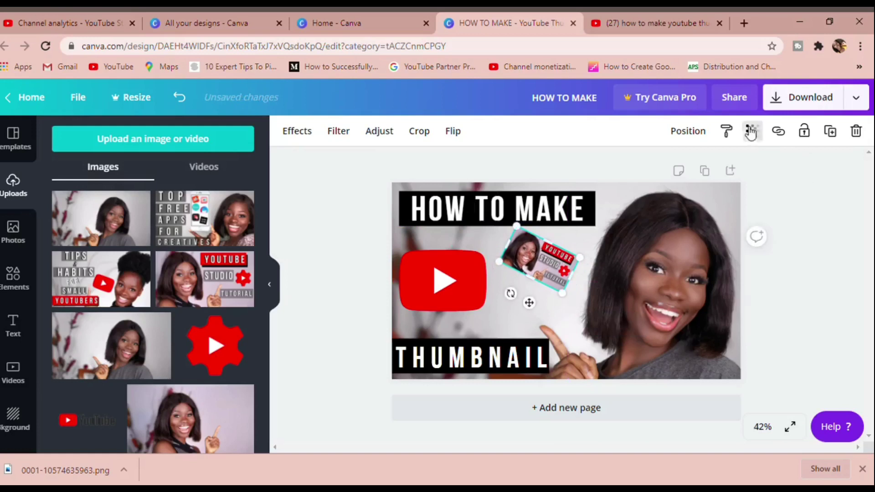
{"action": "left_click", "coordinate": [752, 131]}
{"action": "left_click_drag", "start_coordinate": [714, 165], "coordinate": [691, 170]}
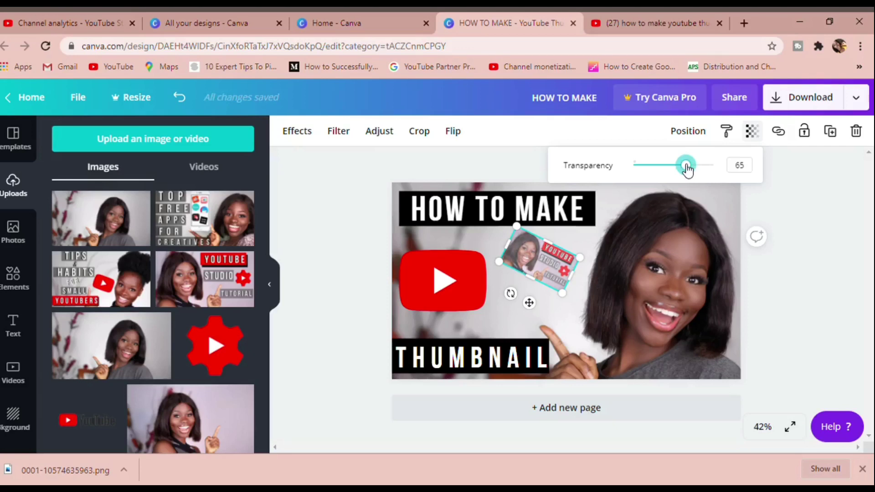
{"action": "left_click_drag", "start_coordinate": [687, 169], "coordinate": [678, 168]}
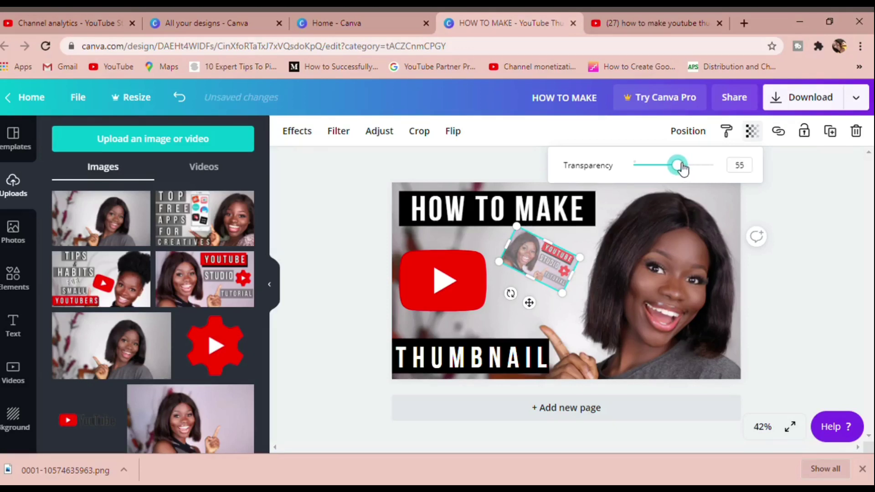
{"action": "left_click", "coordinate": [496, 325]}
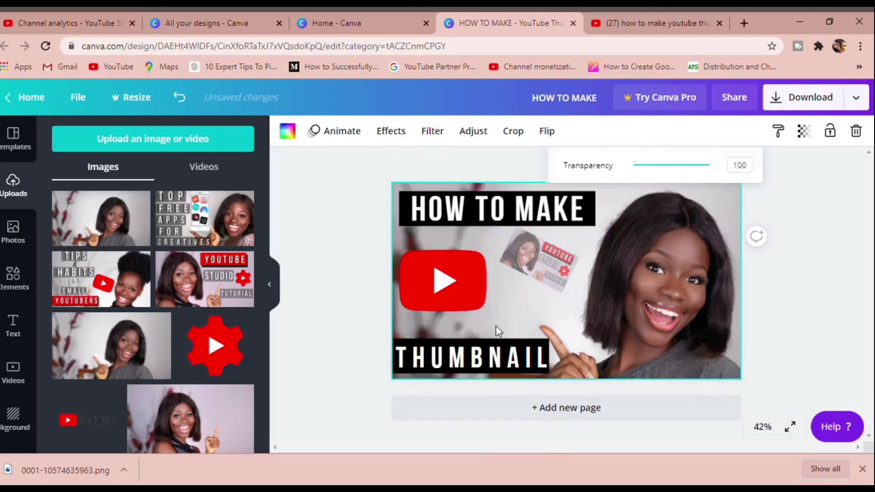
- Add the Tips & Habits thumbnail, shrink it, fade it, and move it into the collage
{"action": "left_click", "coordinate": [122, 273]}
{"action": "left_click_drag", "start_coordinate": [683, 348], "coordinate": [561, 256]}
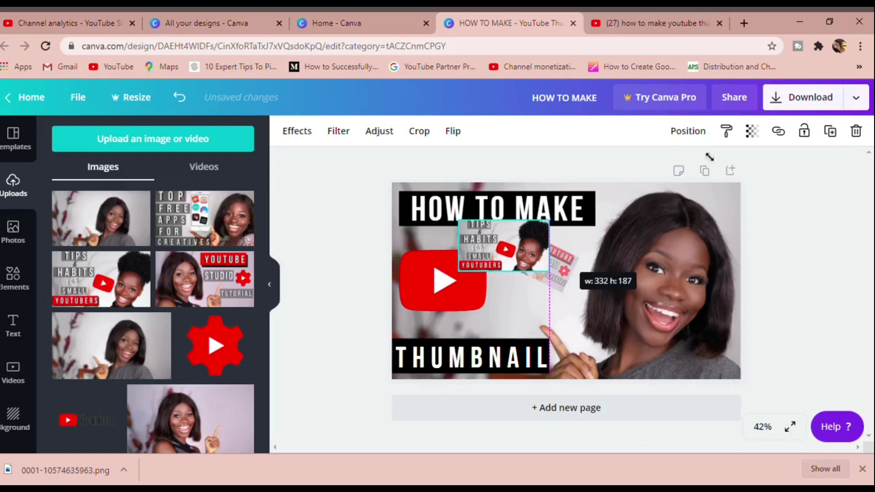
{"action": "left_click", "coordinate": [752, 131]}
{"action": "left_click_drag", "start_coordinate": [666, 166], "coordinate": [691, 173]}
{"action": "left_click", "coordinate": [680, 166]}
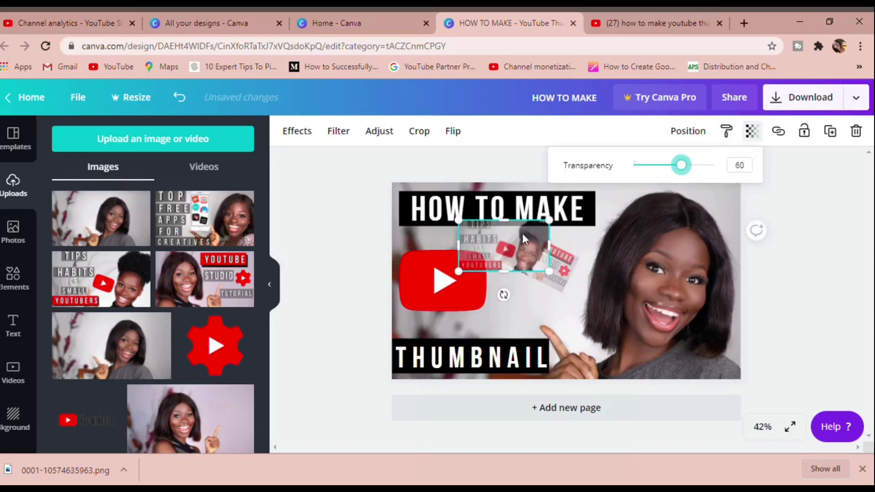
{"action": "left_click_drag", "start_coordinate": [541, 267], "coordinate": [541, 336]}
- Add the TOP FREE APPS thumbnail, shrink it, fade to 68, and tilt it about 13°
{"action": "left_click", "coordinate": [166, 203]}
{"action": "left_click_drag", "start_coordinate": [675, 343], "coordinate": [525, 271]}
{"action": "left_click_drag", "start_coordinate": [493, 244], "coordinate": [514, 293]}
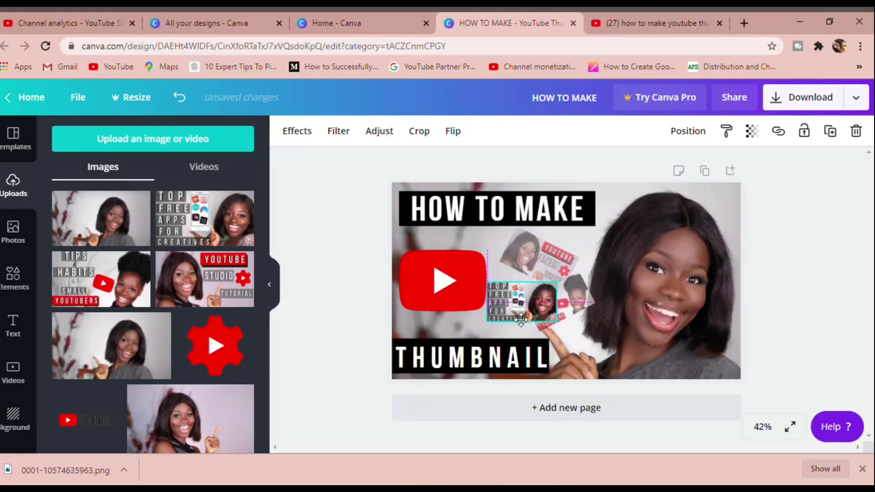
{"action": "left_click", "coordinate": [752, 132]}
{"action": "left_click_drag", "start_coordinate": [713, 165], "coordinate": [677, 166]}
{"action": "left_click_drag", "start_coordinate": [504, 336], "coordinate": [508, 332]}
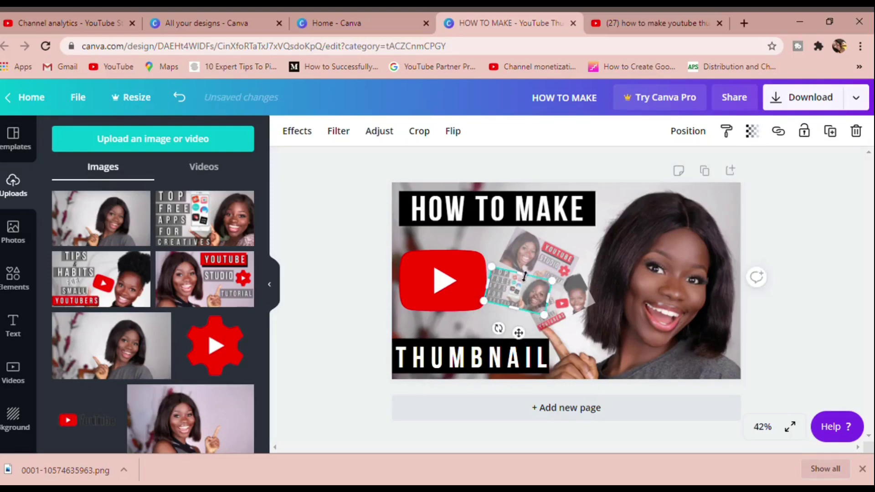
{"action": "left_click", "coordinate": [844, 340]}
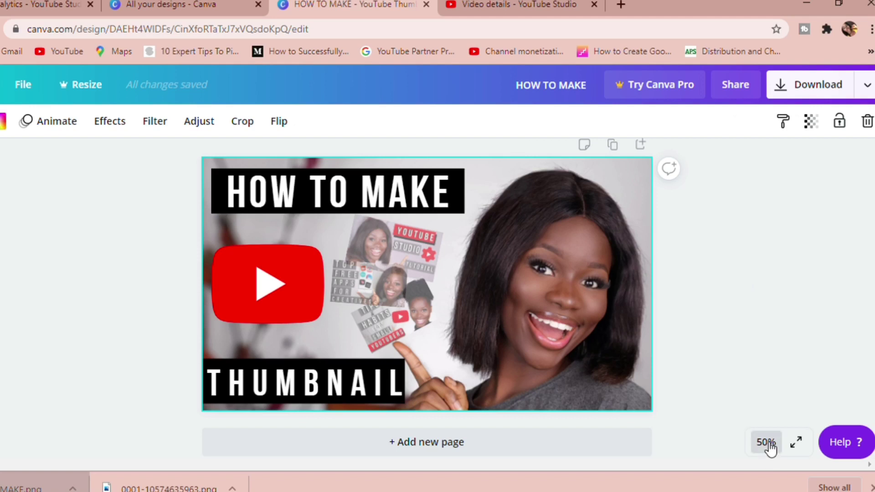
{"action": "left_click", "coordinate": [767, 443]}
{"action": "left_click", "coordinate": [753, 307]}
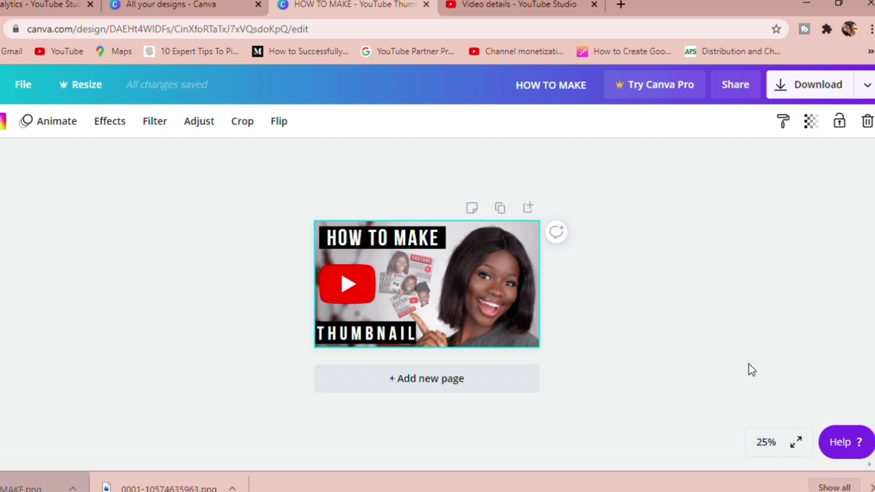
{"action": "left_click", "coordinate": [768, 443]}
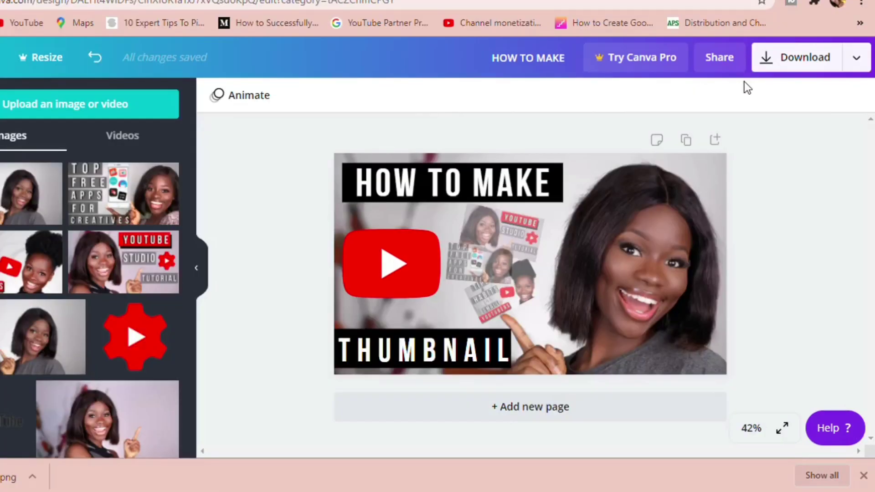
- Download the finished thumbnail with file type PNG at 1280 × 720 px
{"action": "left_click", "coordinate": [858, 58]}
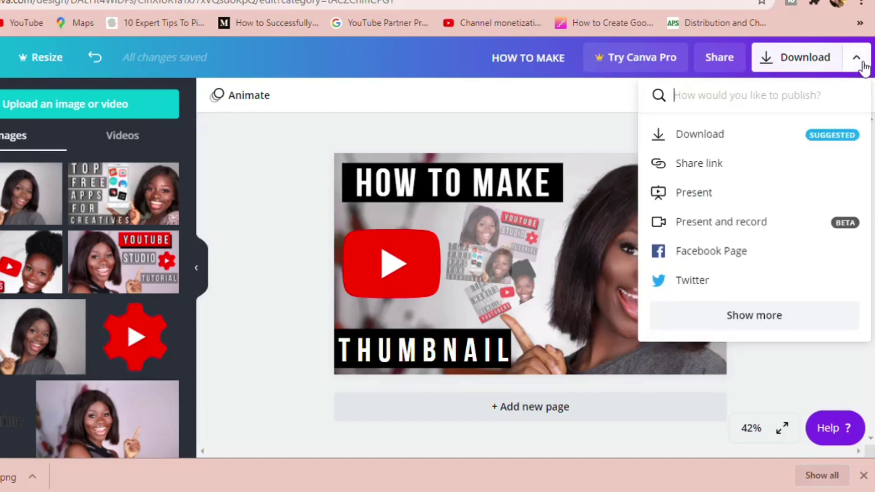
{"action": "left_click", "coordinate": [721, 135]}
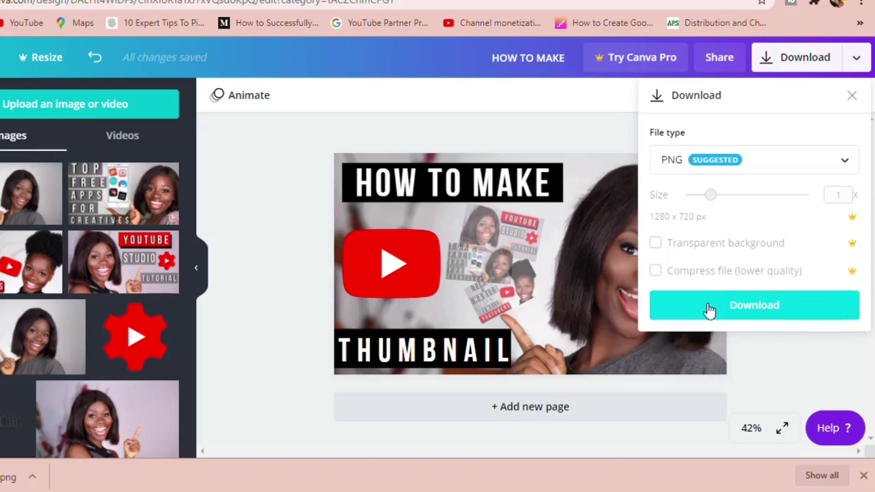
{"action": "left_click", "coordinate": [710, 311]}
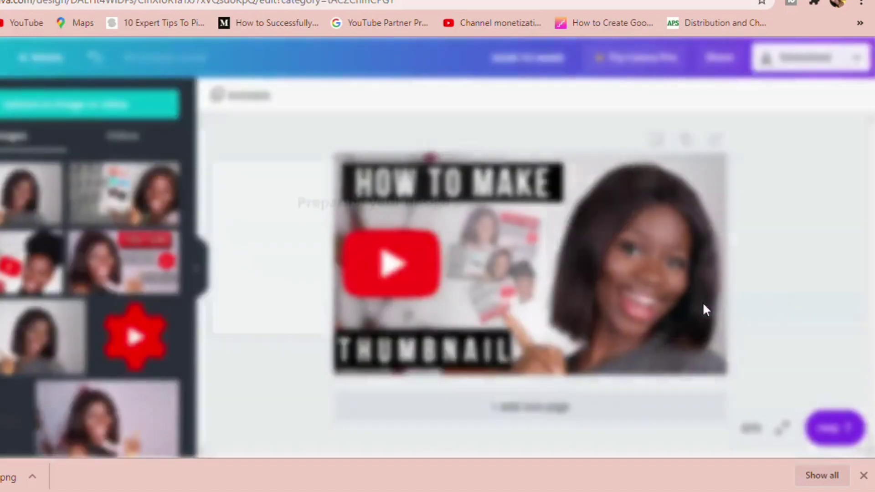